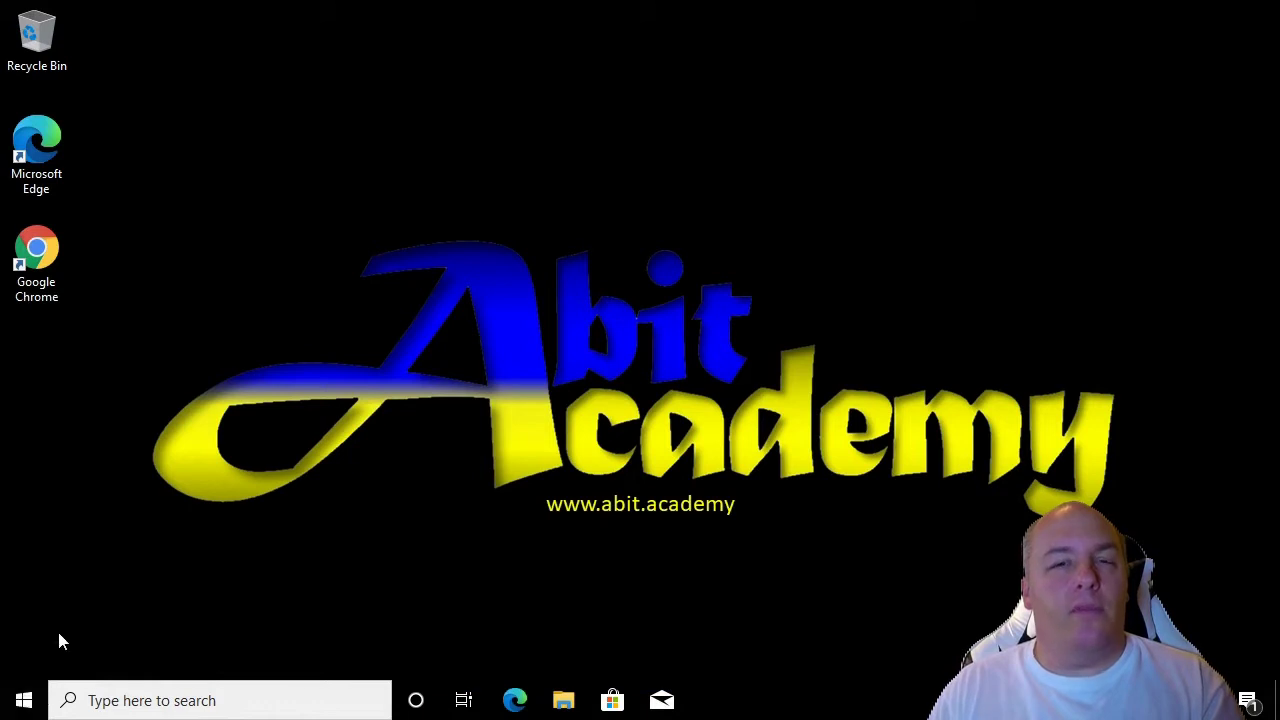
# Launch Word from the W section of the Start menu's app list.
pyautogui.click(24, 700)
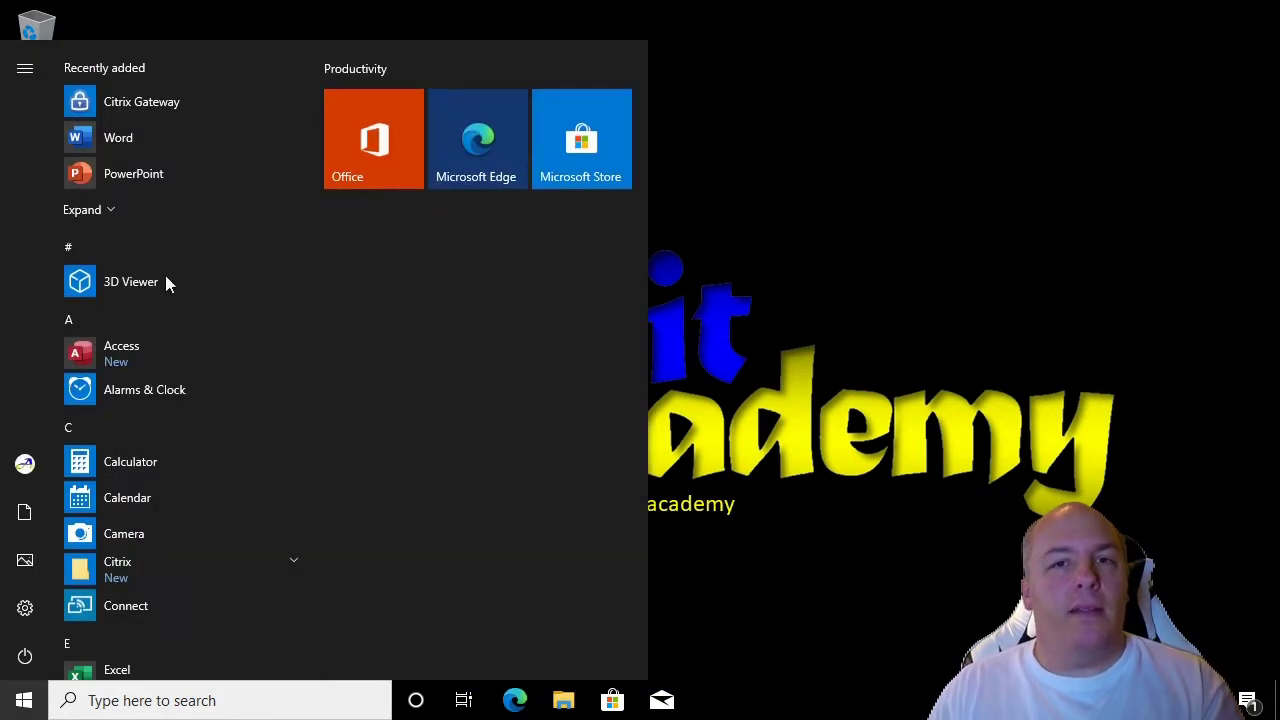
pyautogui.scroll(-6, 166, 250)
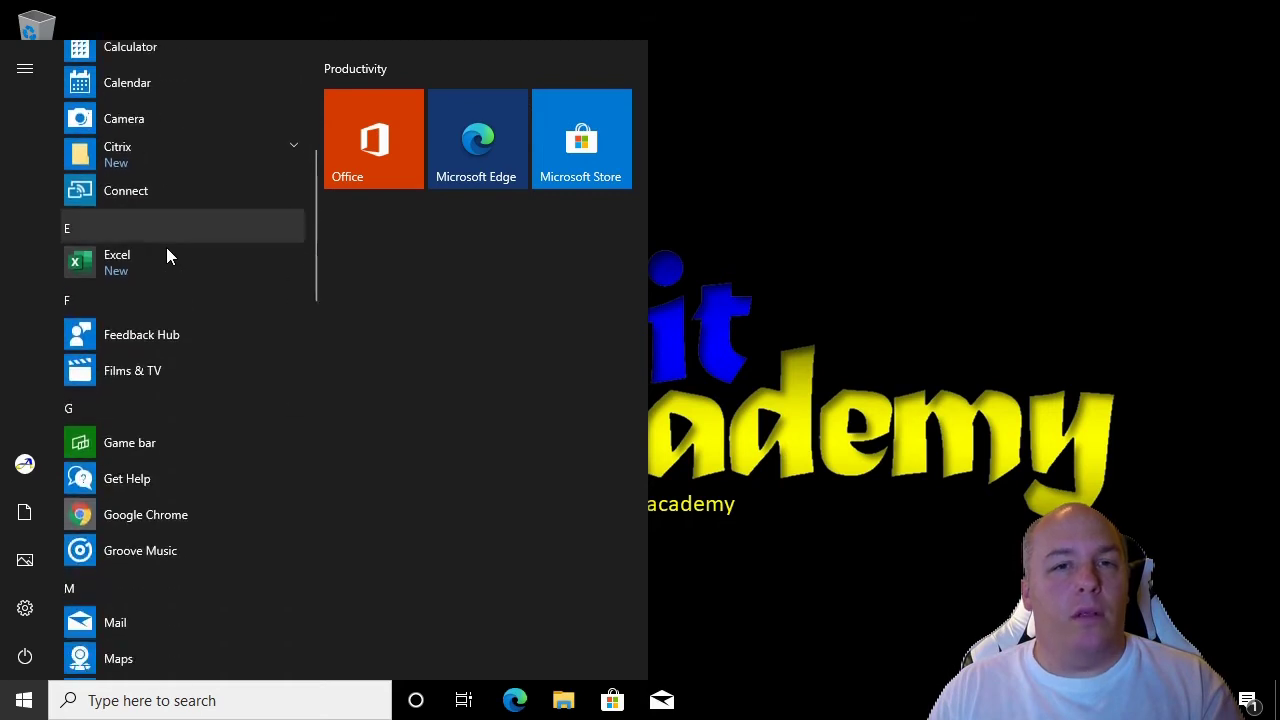
pyautogui.scroll(-10, 164, 247)
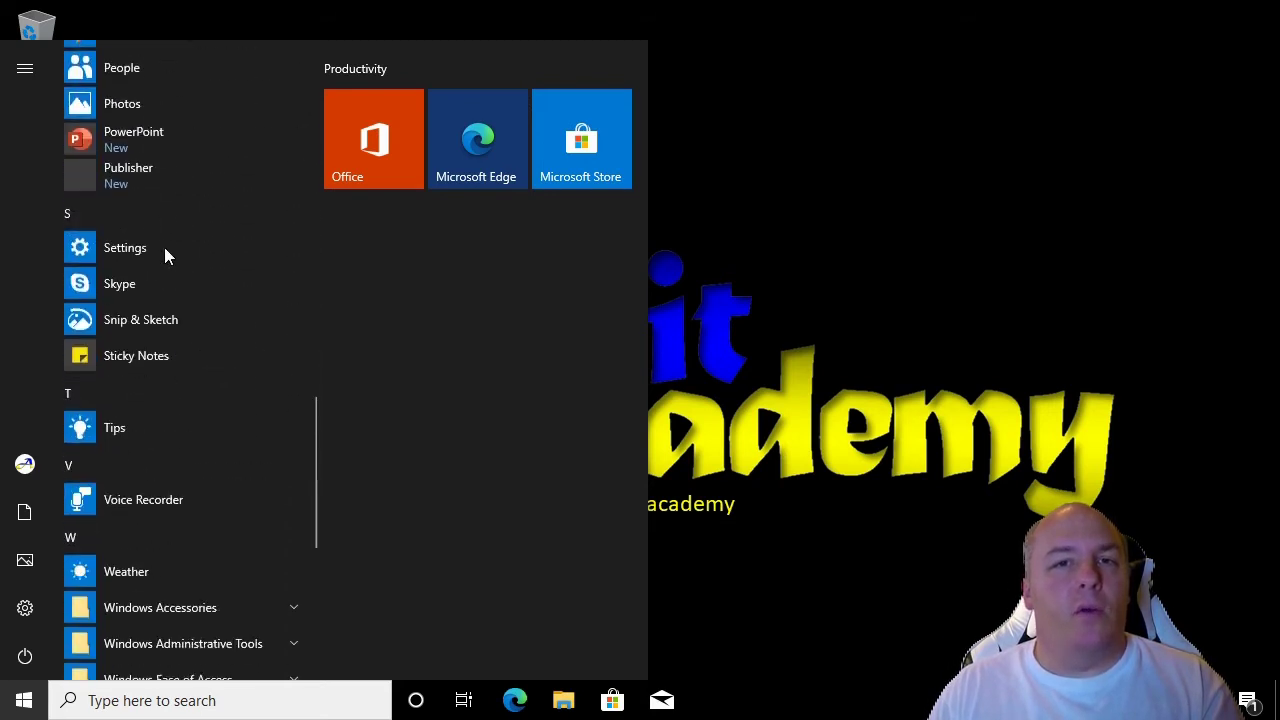
pyautogui.scroll(-5, 164, 247)
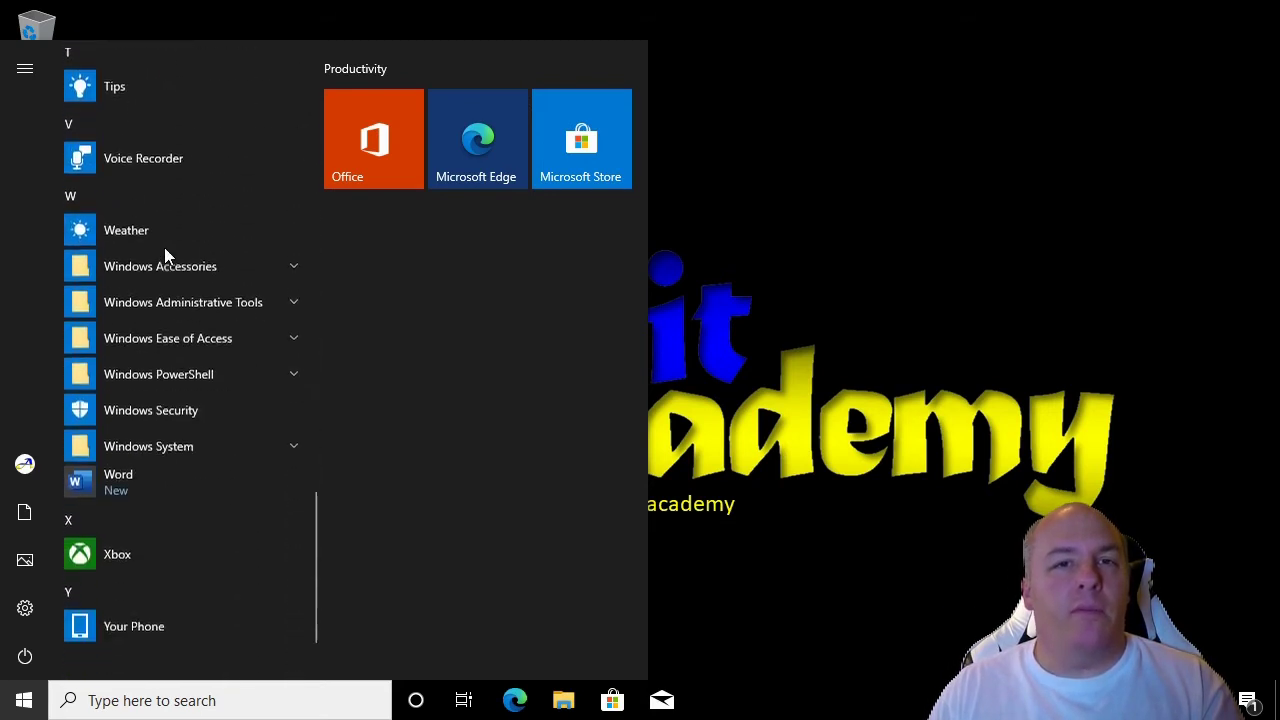
pyautogui.click(140, 469)
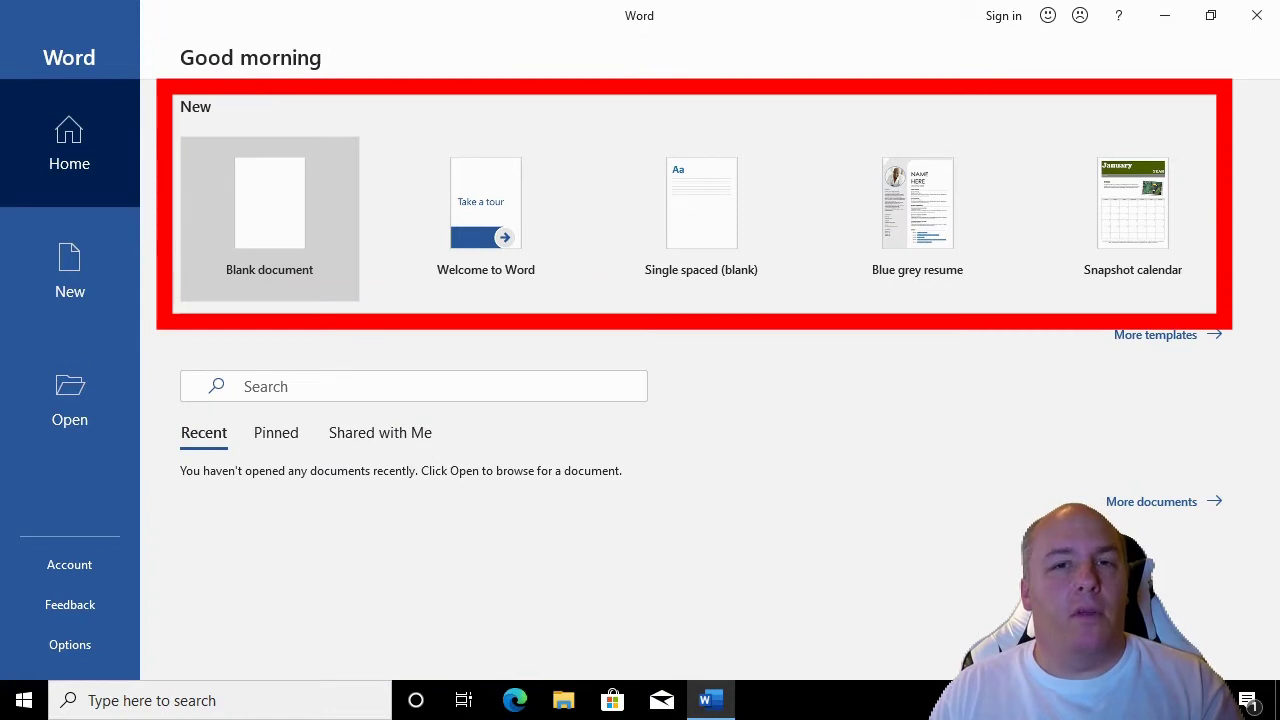
# Review the New and Open pages, then create a Blank document from Home.
pyautogui.click(58, 270)
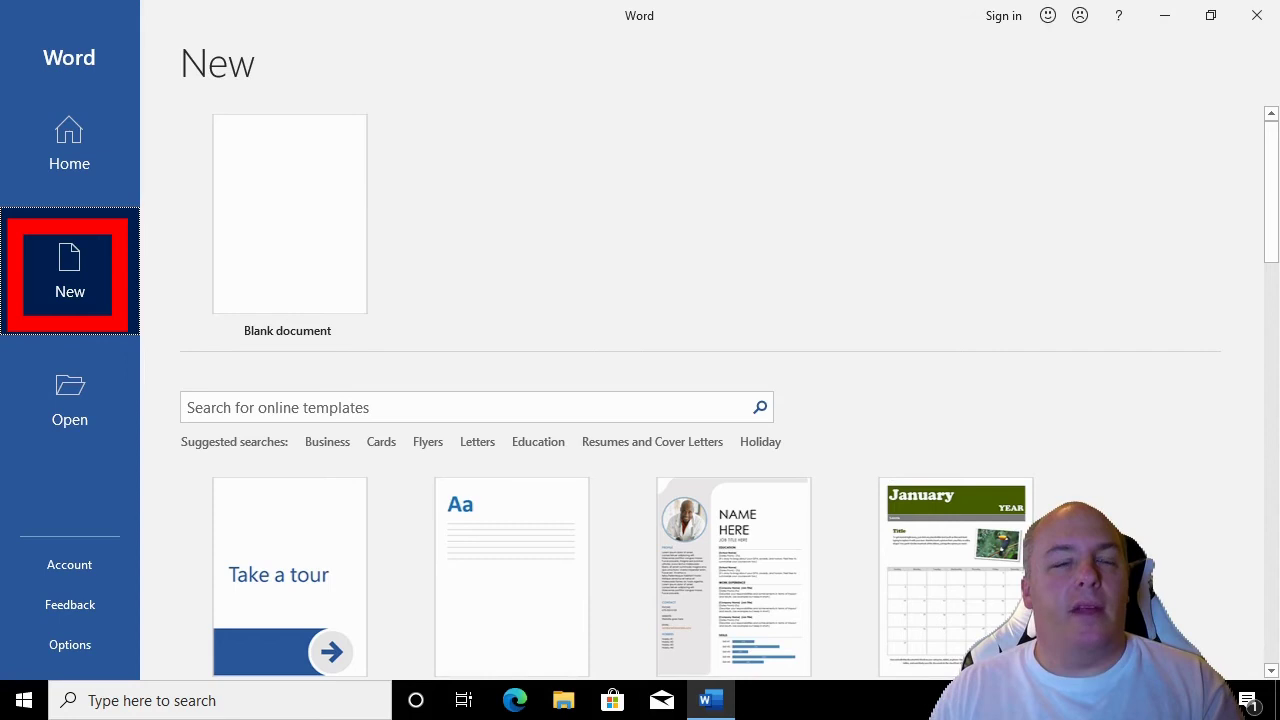
pyautogui.scroll(-5, 700, 400)
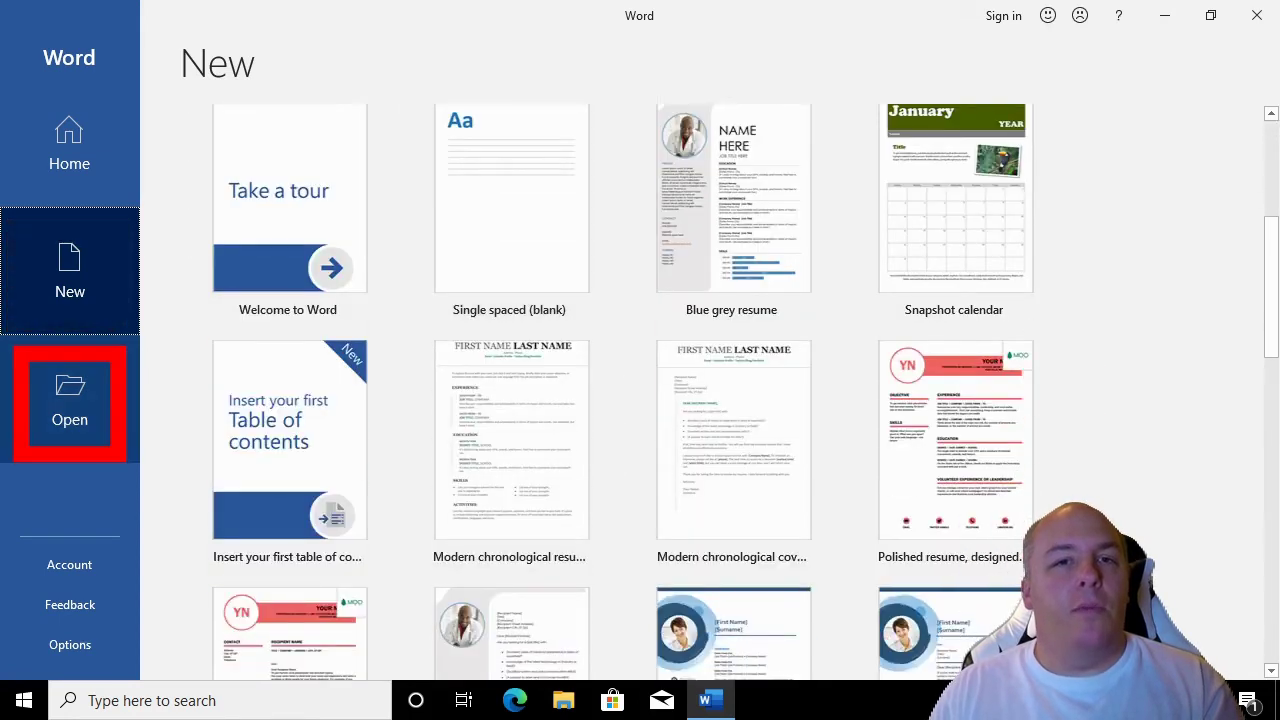
pyautogui.click(87, 372)
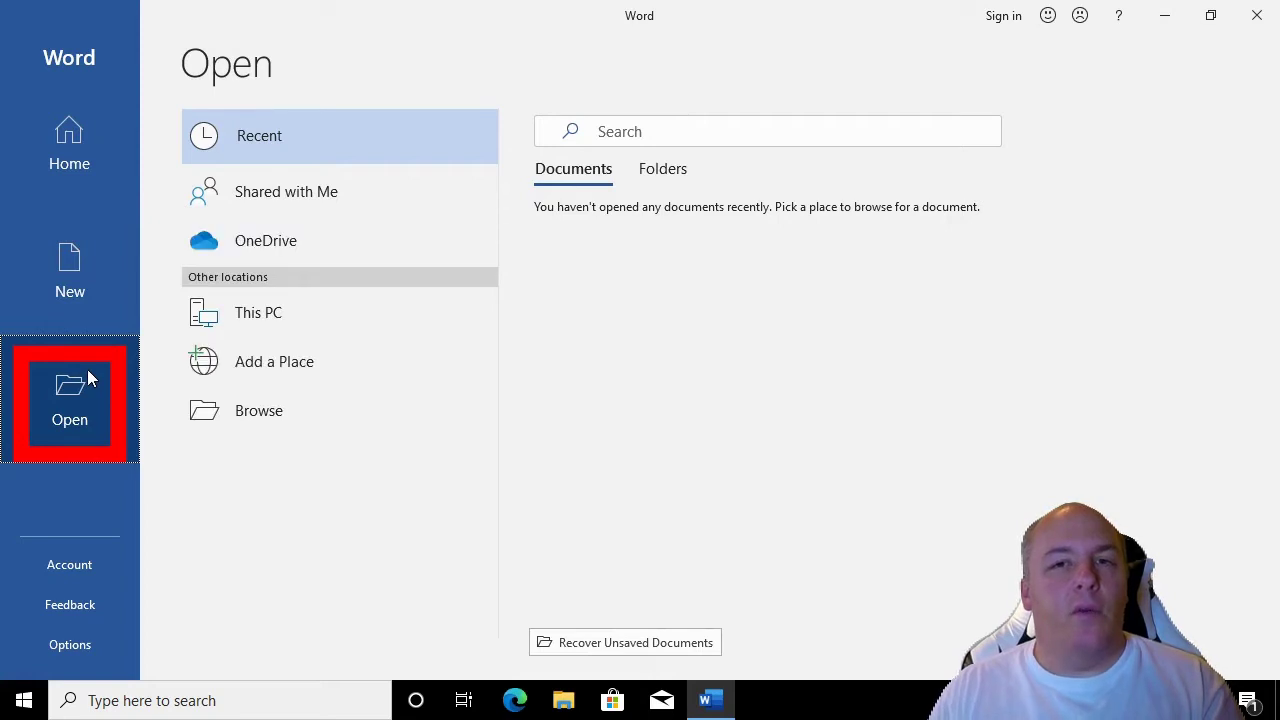
pyautogui.click(67, 128)
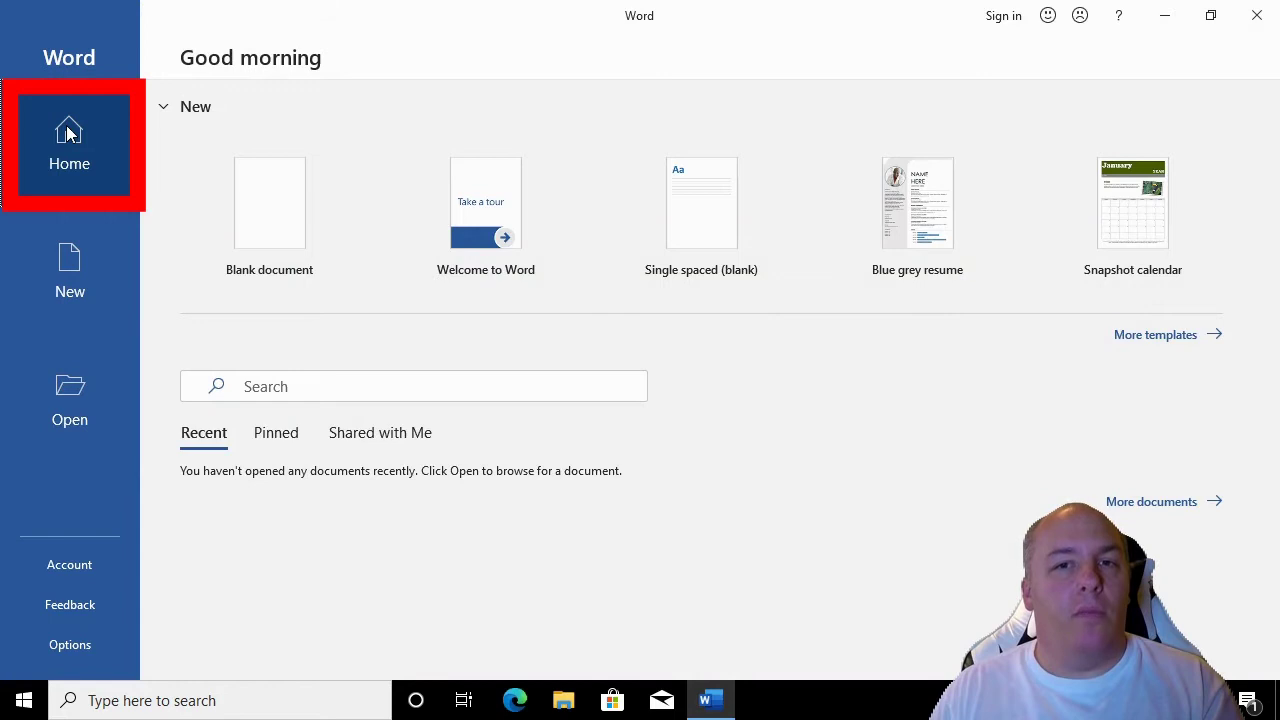
pyautogui.click(283, 212)
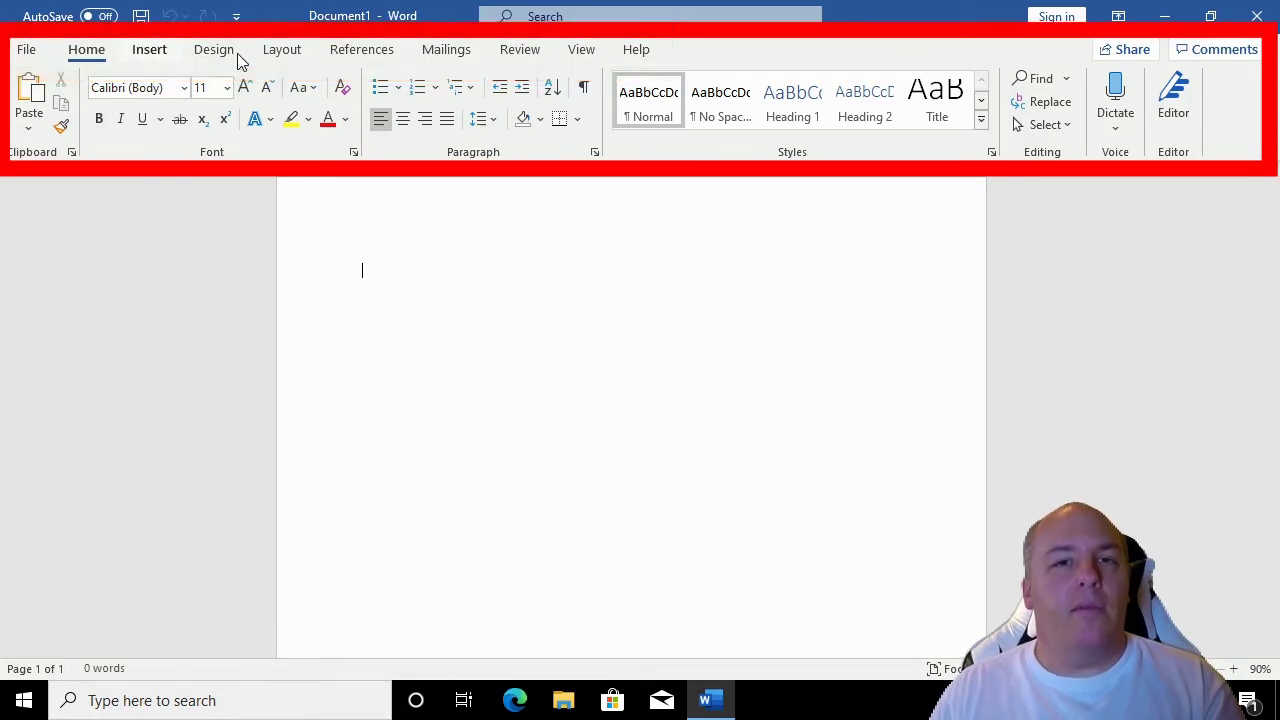
# Look over the Insert and Design ribbon tabs, then return to Home.
pyautogui.click(149, 49)
pyautogui.click(214, 50)
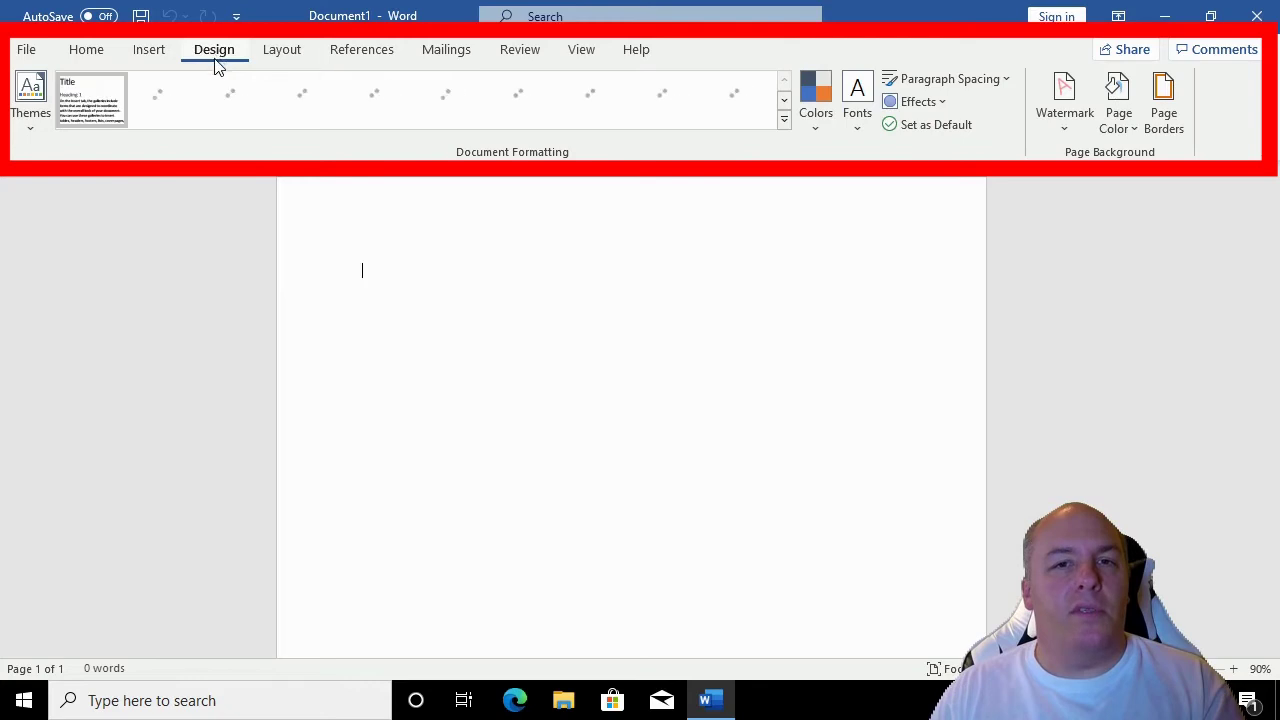
pyautogui.click(82, 52)
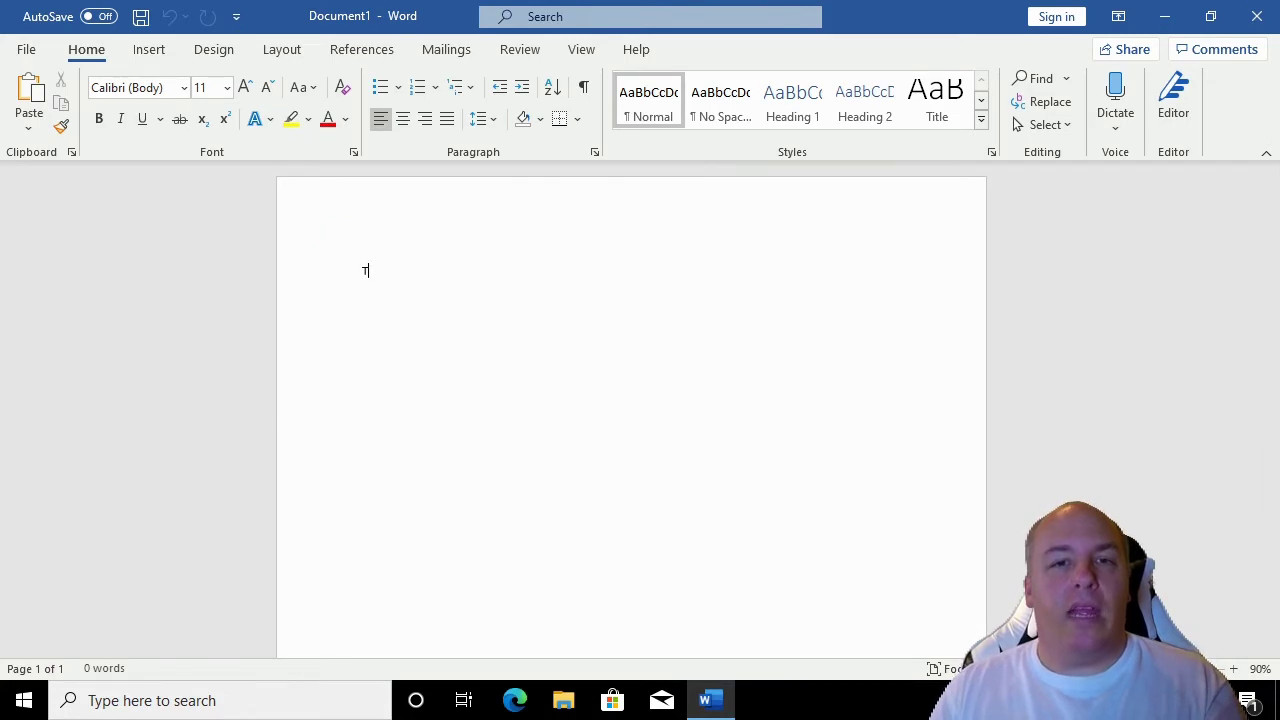
# Type 'The quick brown fox', then close Document1 with Don't Save.
pyautogui.write('The quick')
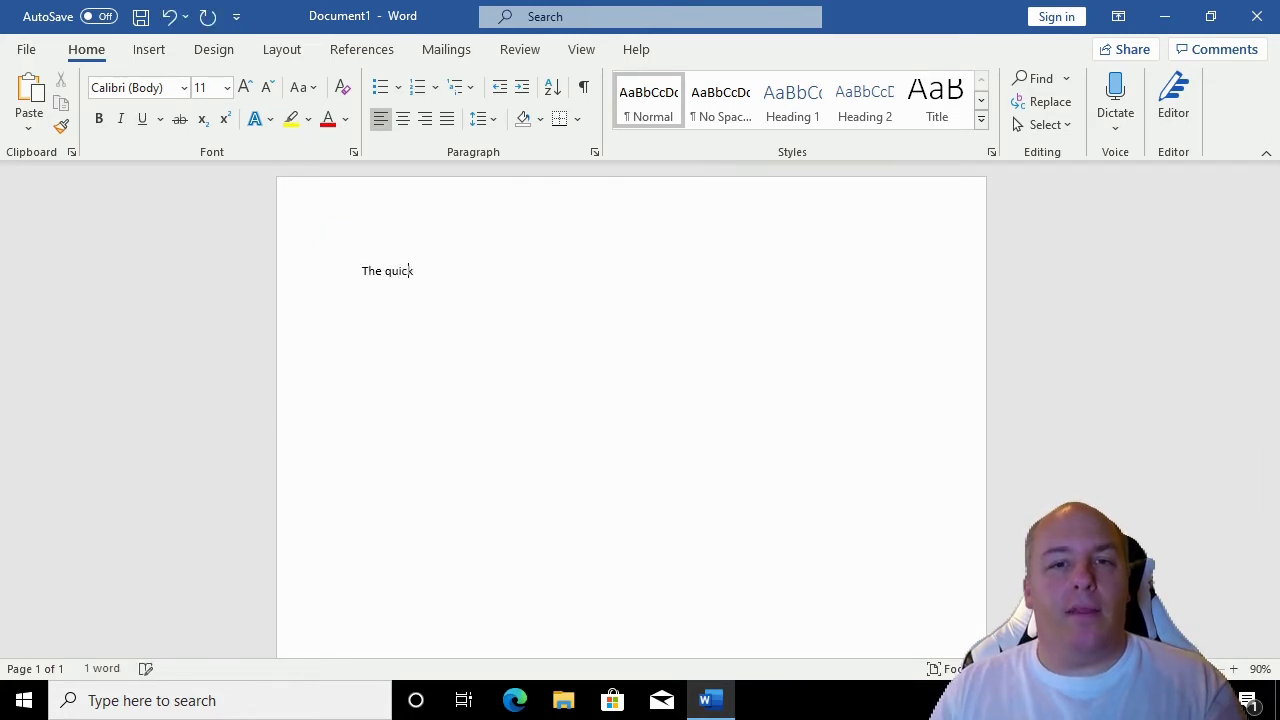
pyautogui.write(' brownfo')
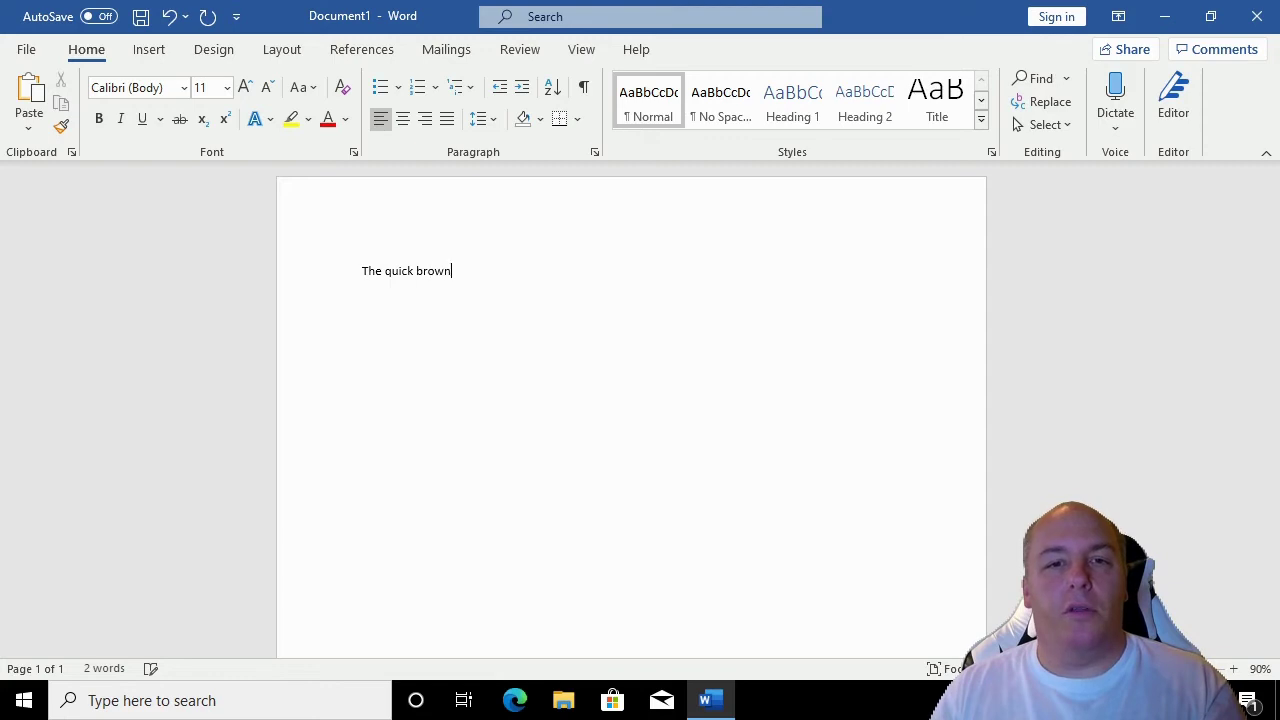
pyautogui.press('BackSpace')
pyautogui.press('BackSpace')
pyautogui.write('v')
pyautogui.press('BackSpace')
pyautogui.write('fox')
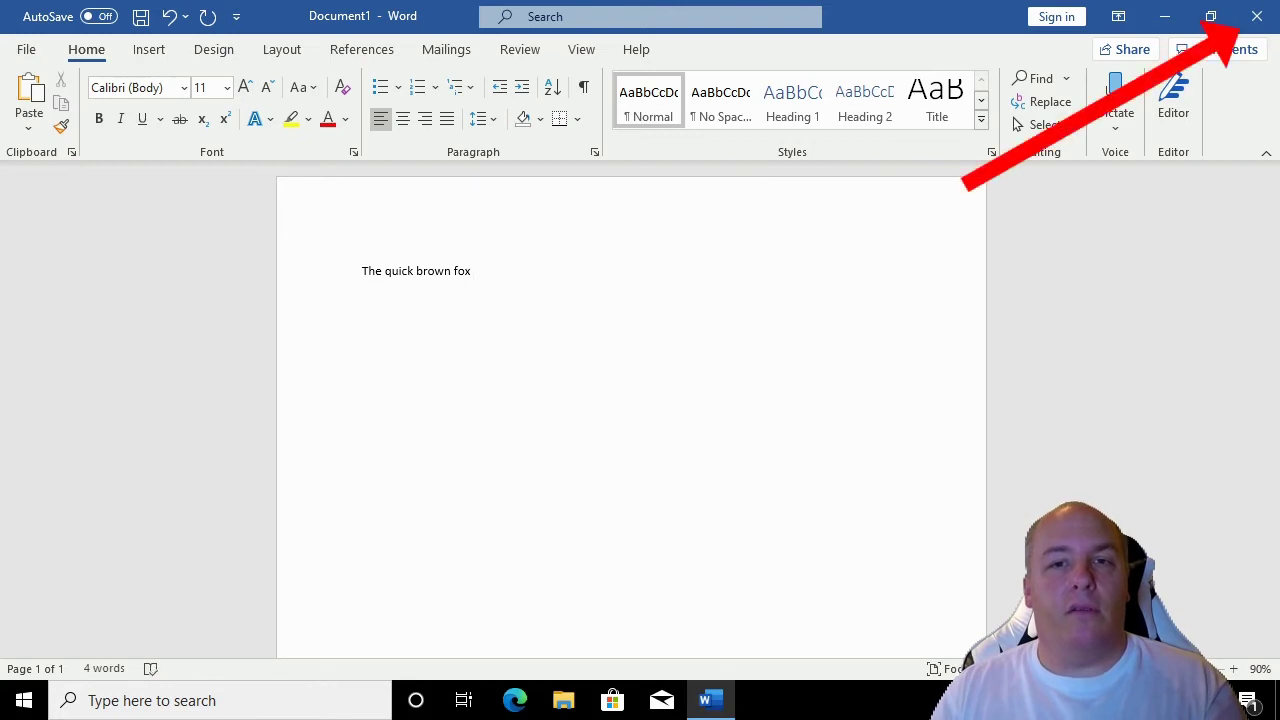
pyautogui.click(1258, 22)
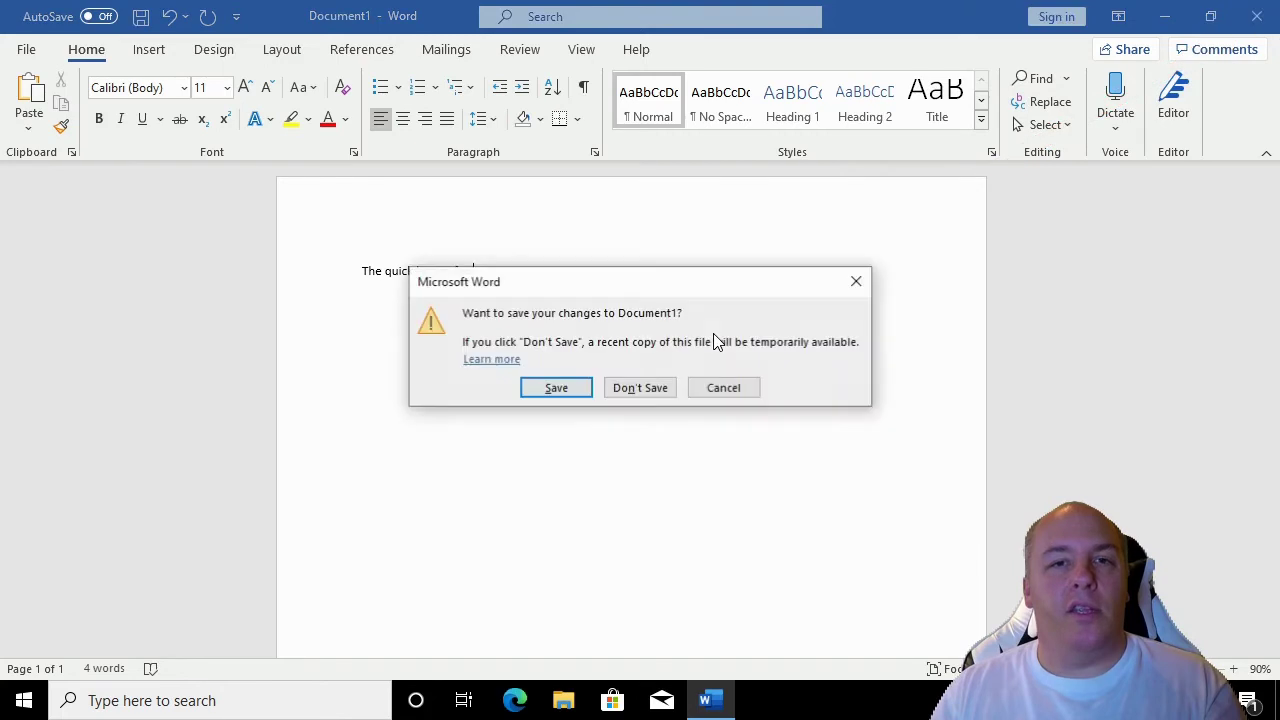
pyautogui.click(645, 397)
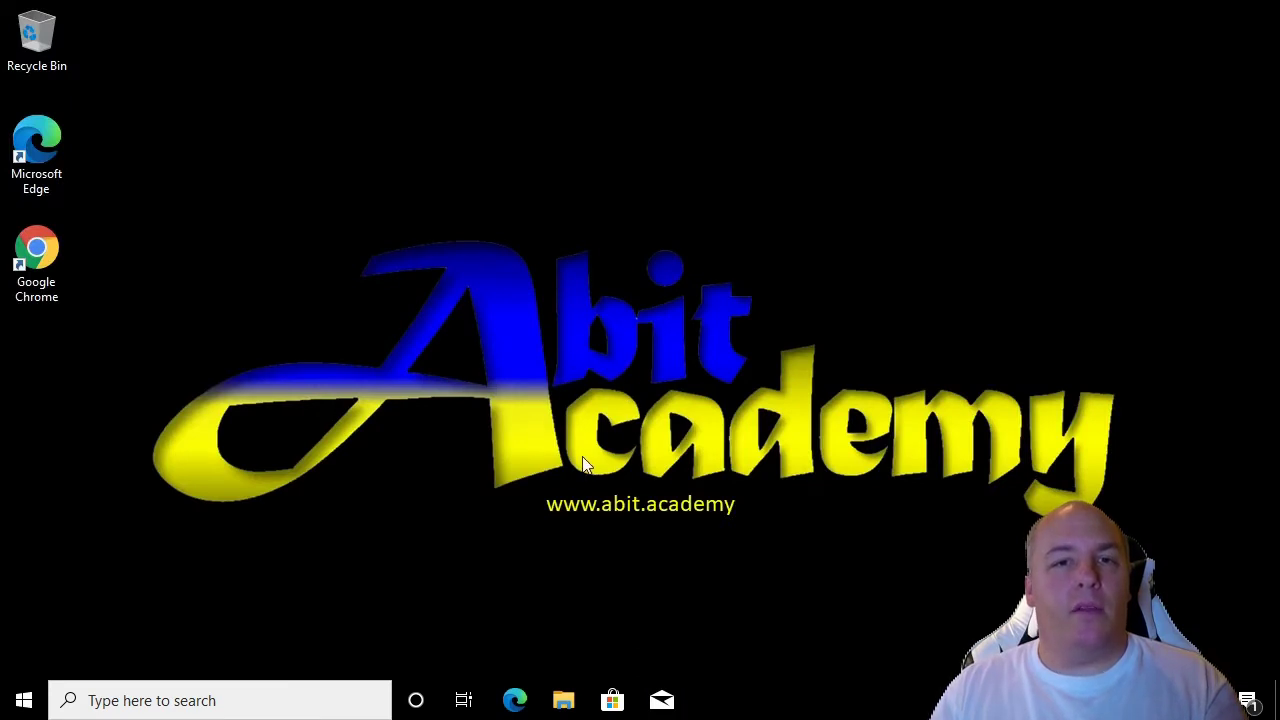
# Relaunch Word from the Start menu's app list.
pyautogui.click(24, 700)
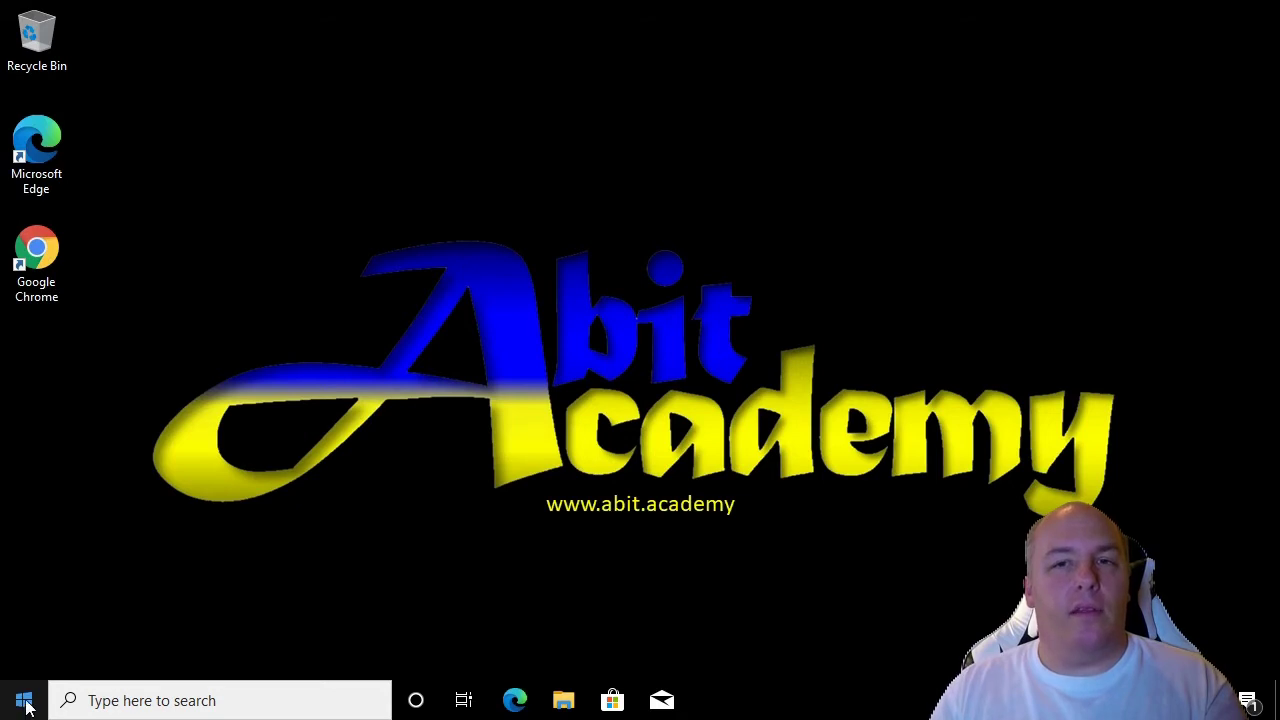
pyautogui.scroll(-10, 227, 460)
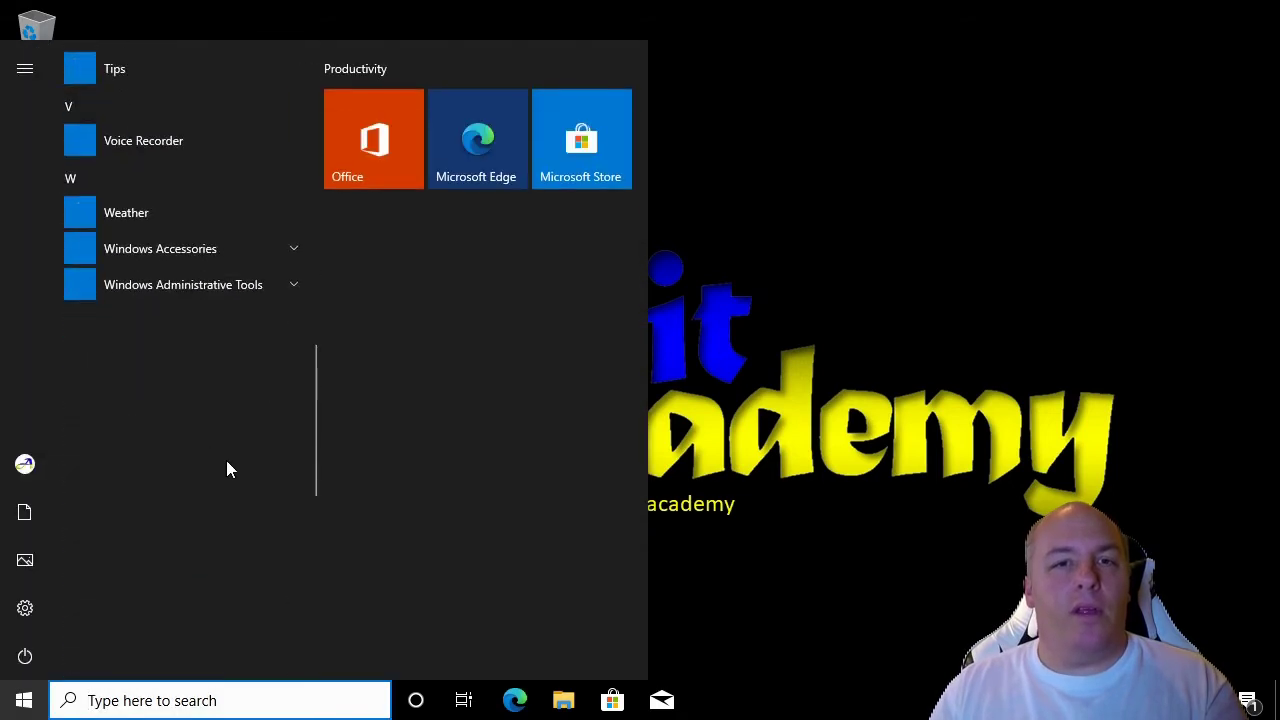
pyautogui.click(1124, 310)
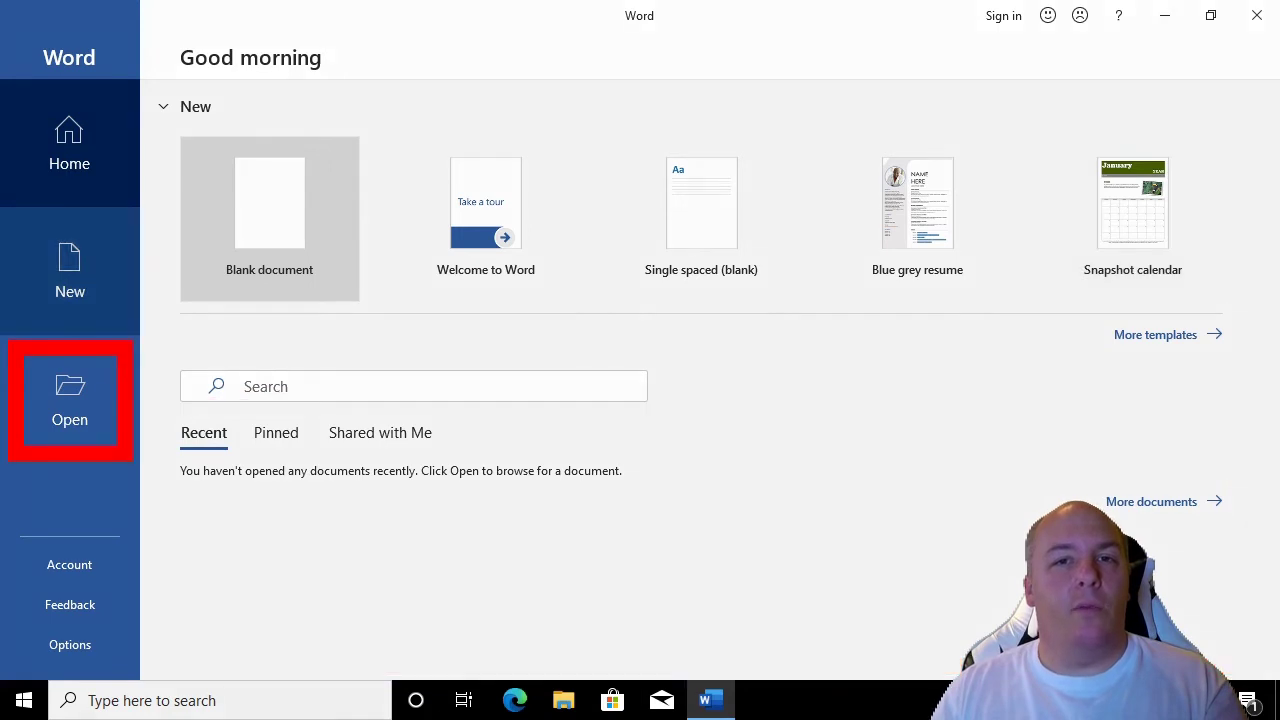
# Browse to This PC > Documents and select Sample Document 1.
pyautogui.click(63, 400)
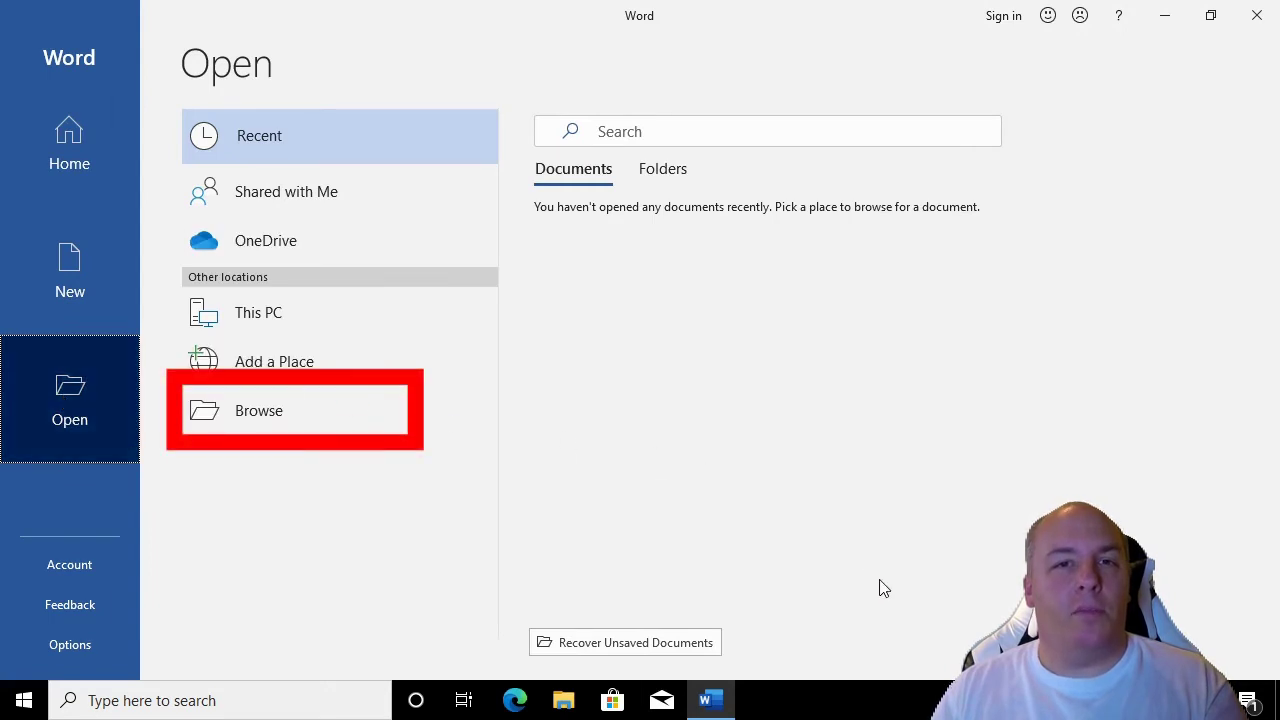
pyautogui.click(254, 411)
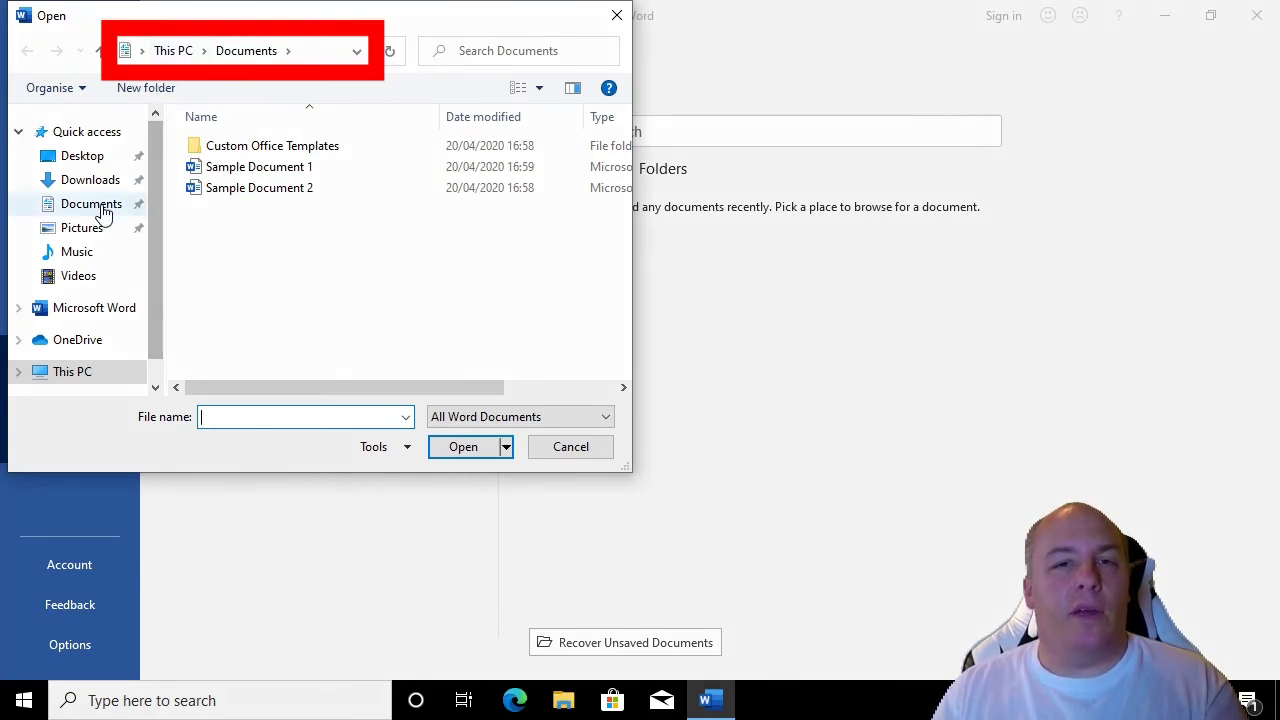
pyautogui.click(260, 173)
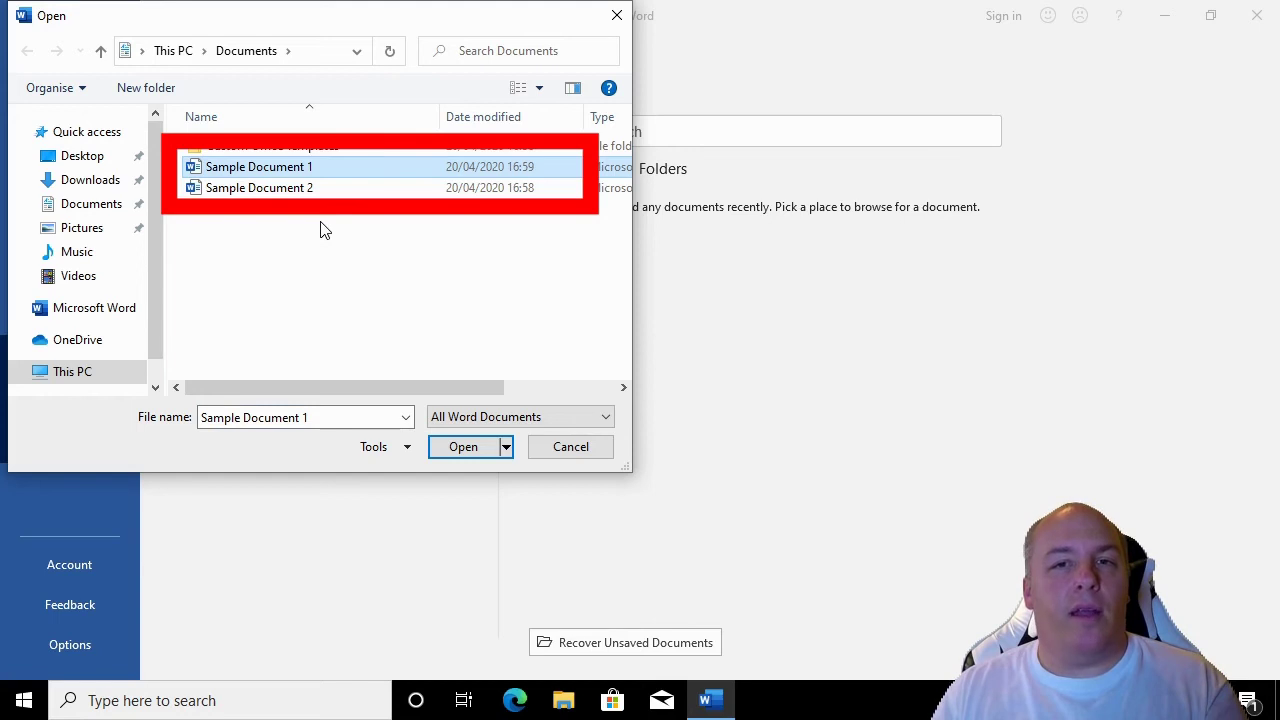
# Open Sample Document 1, review its Lorem ipsum text, then close Word.
pyautogui.click(462, 448)
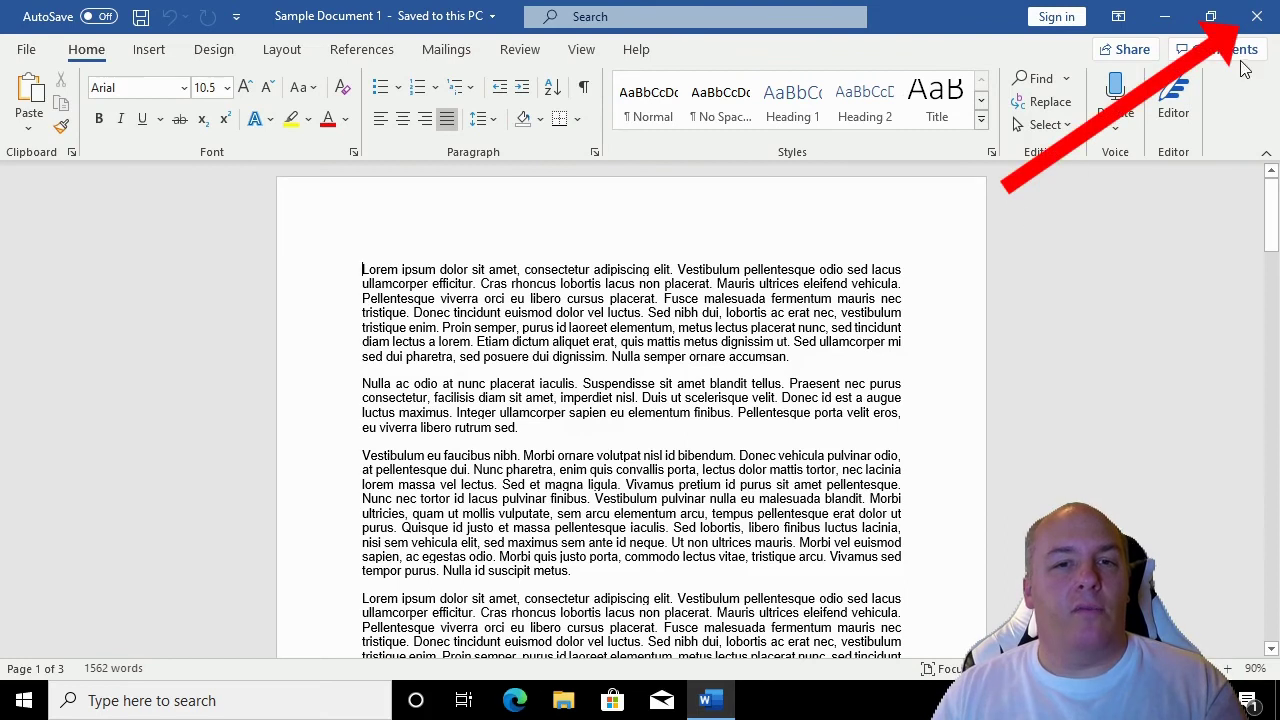
pyautogui.click(1260, 27)
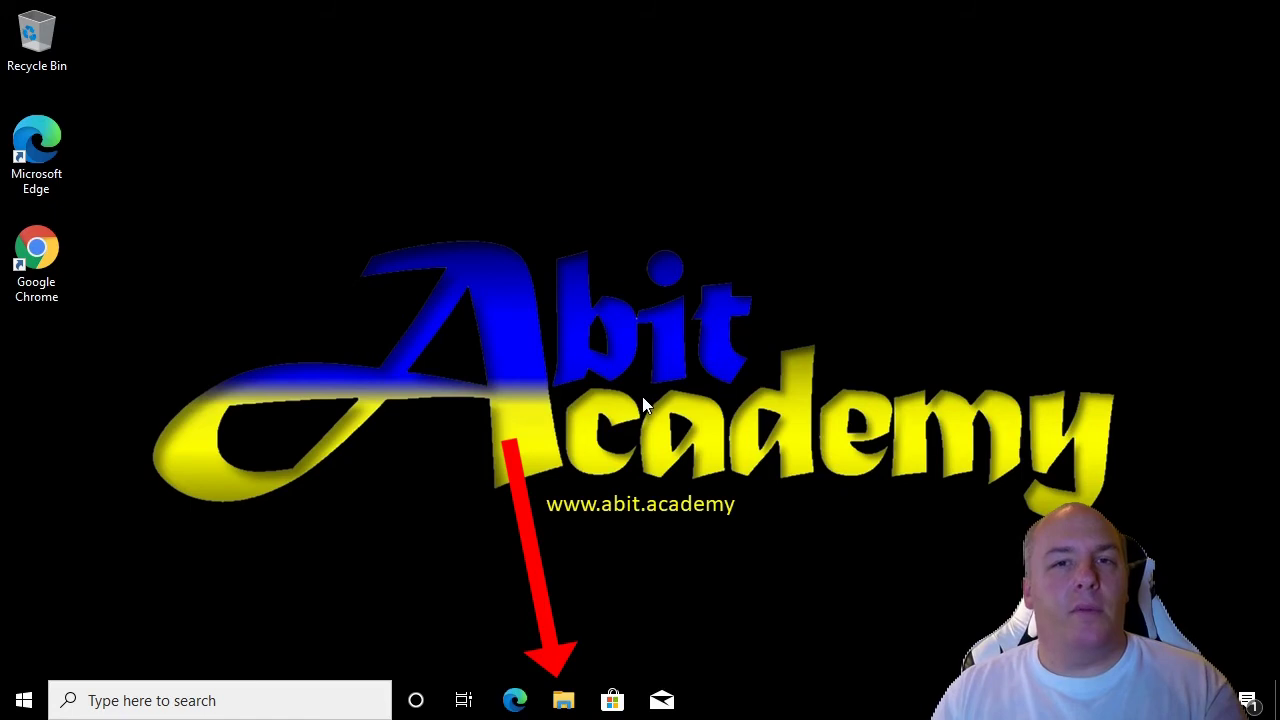
# Open Sample Document 2 from File Explorer's Documents folder in Word.
pyautogui.press('super+e')
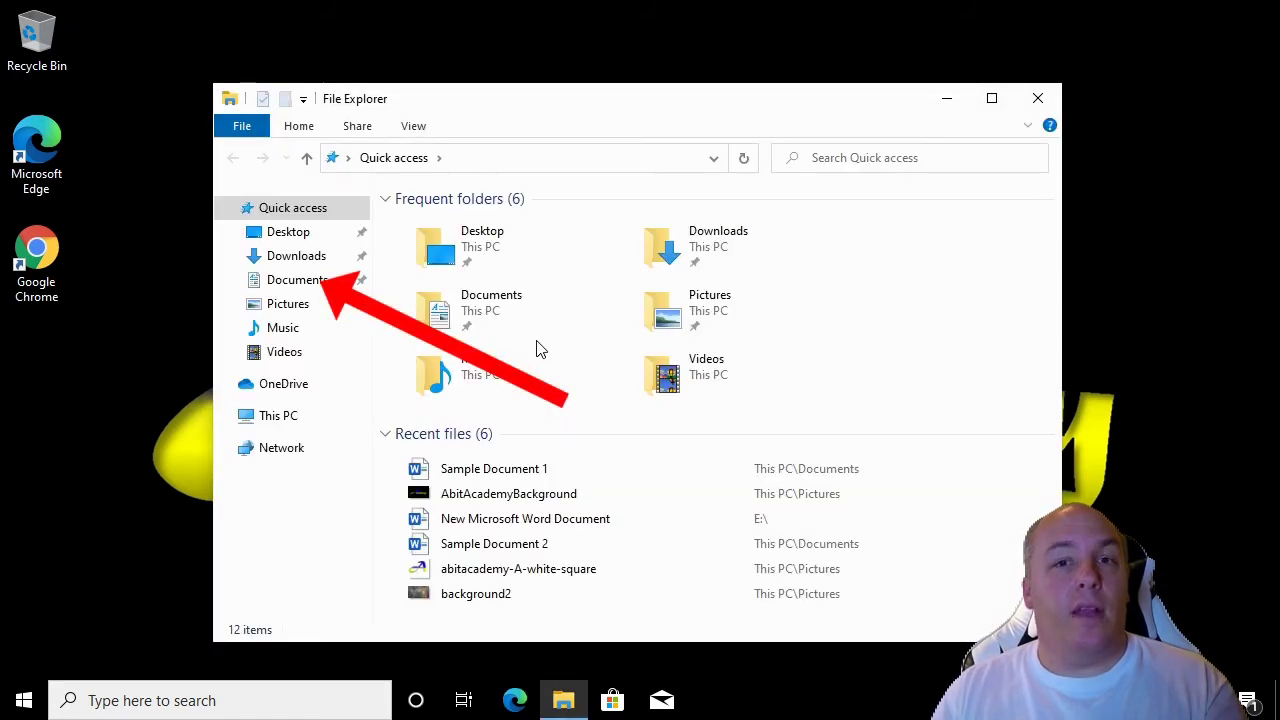
pyautogui.click(290, 280)
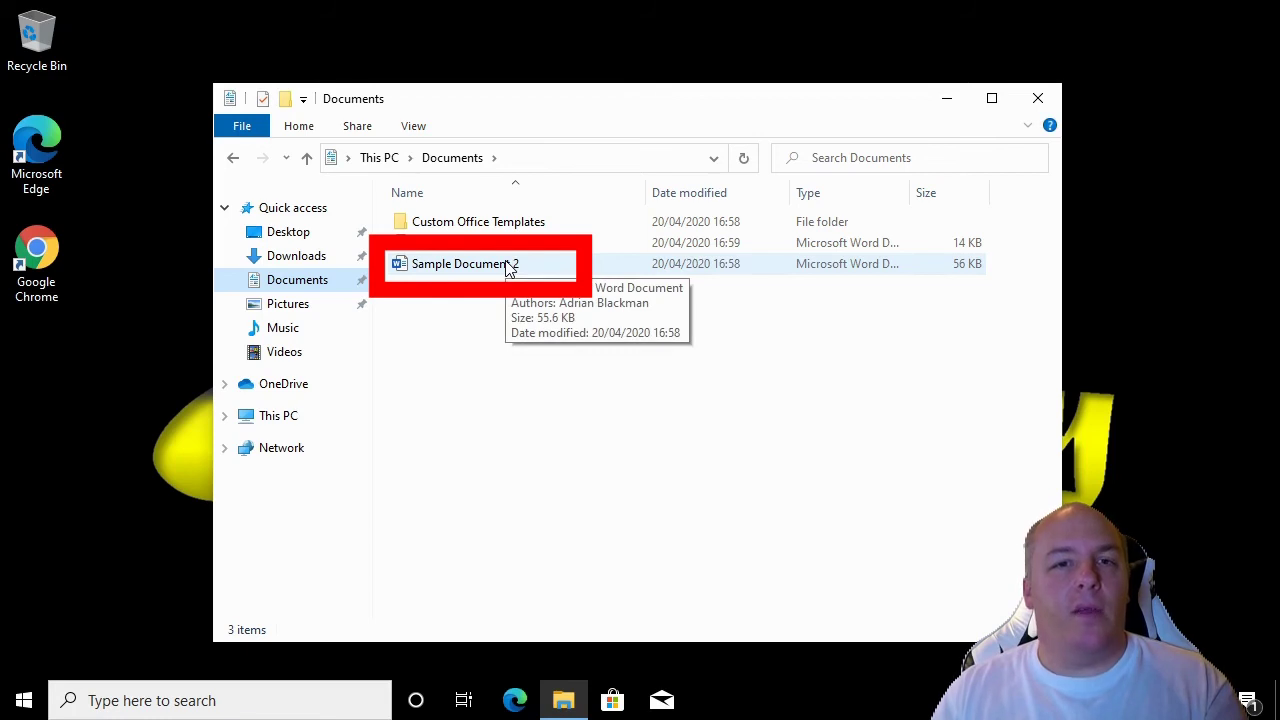
pyautogui.click(508, 268)
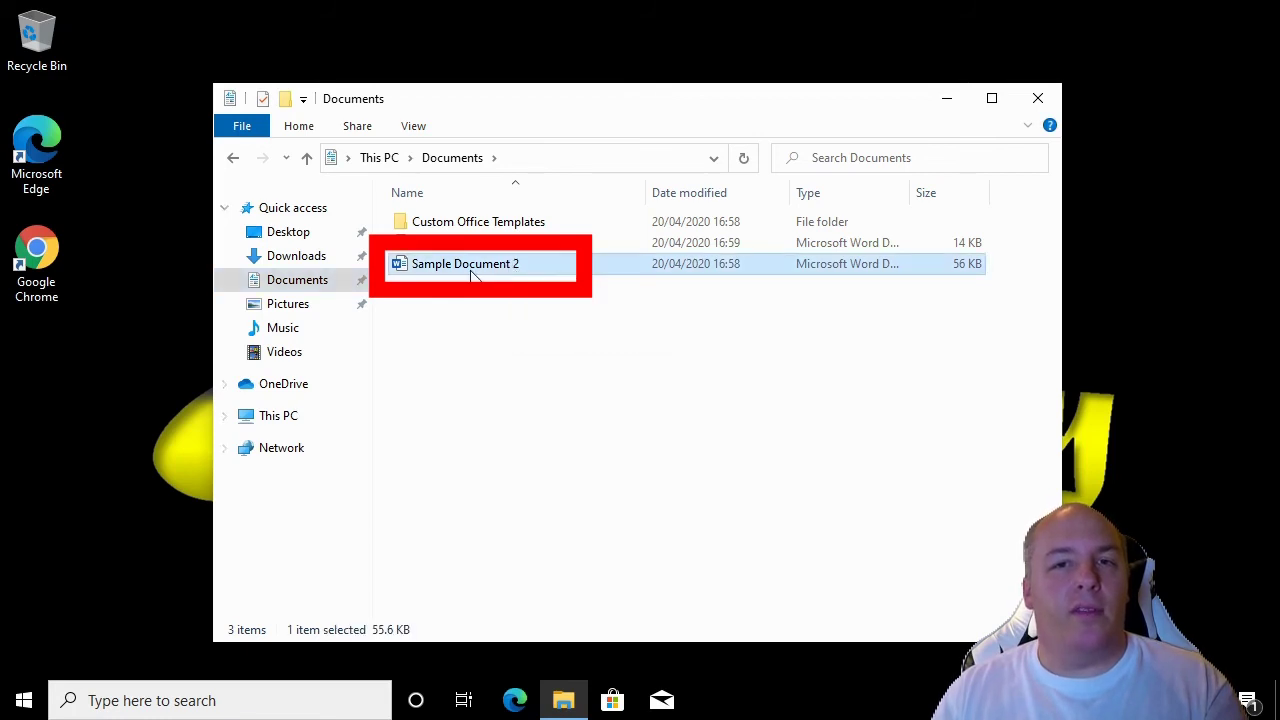
pyautogui.doubleClick(522, 266)
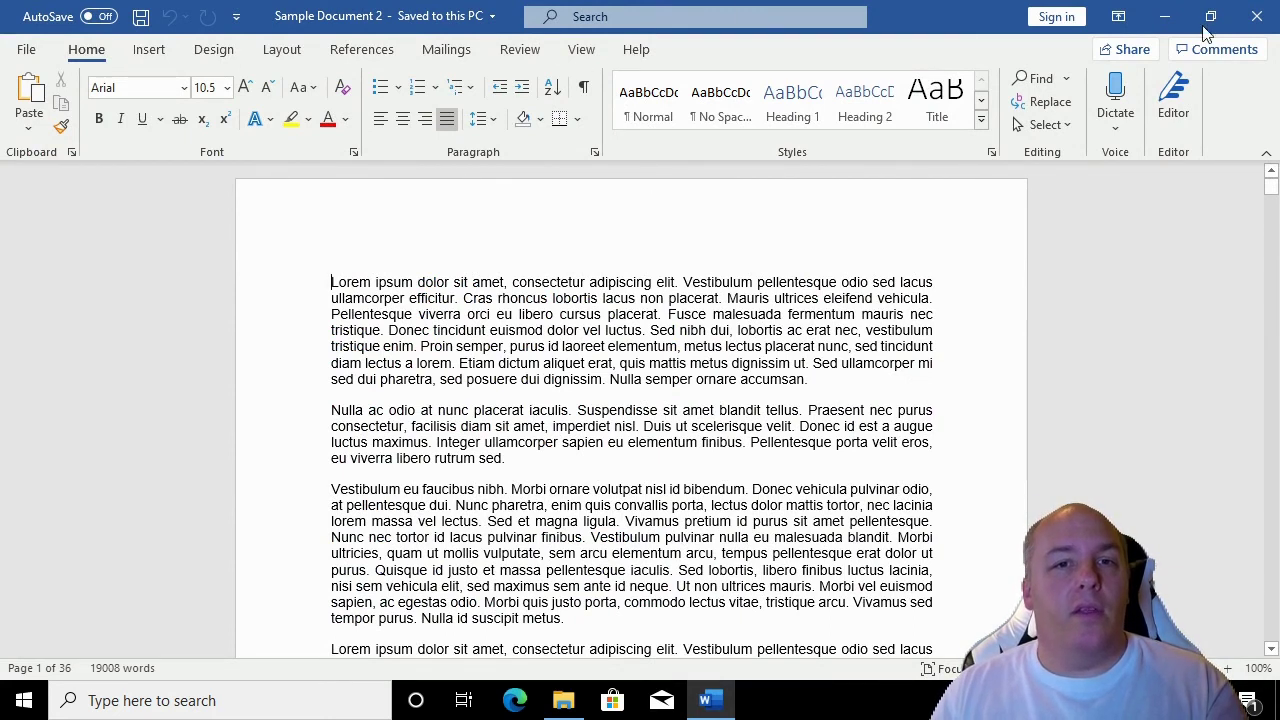
# Close Word with Sample Document 2 after viewing it.
pyautogui.click(1245, 20)
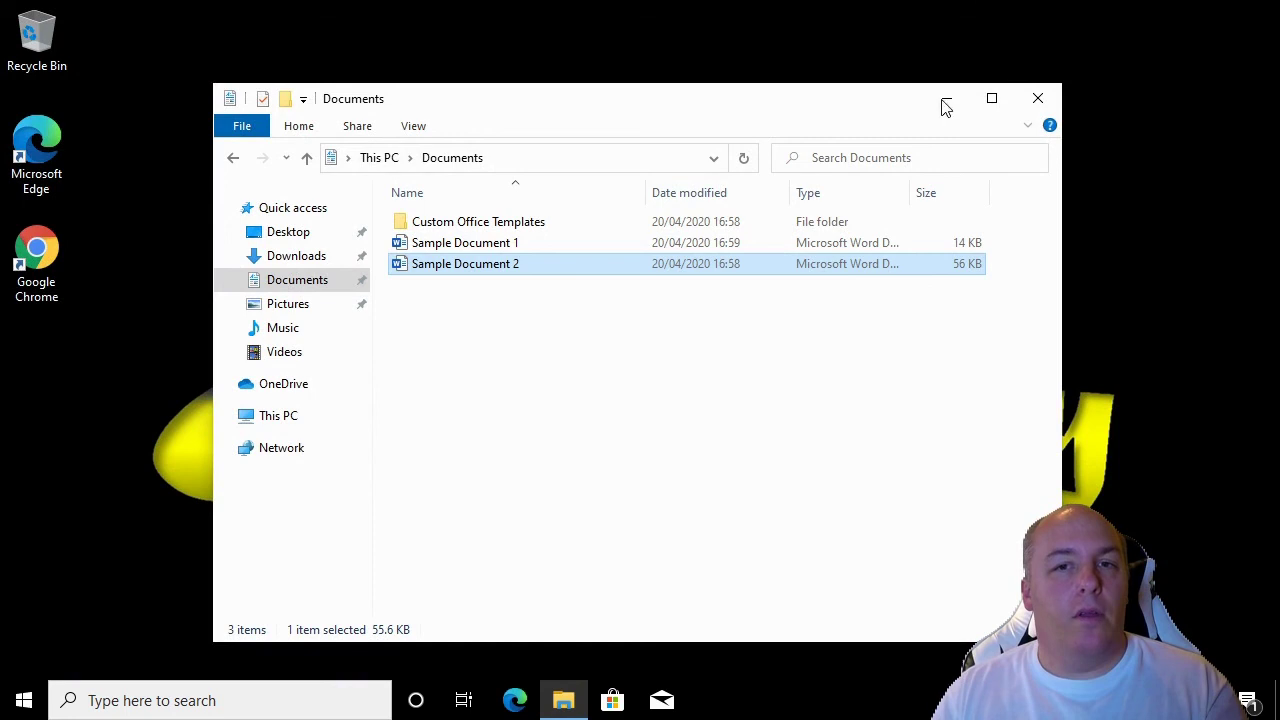
# Close the File Explorer Documents window.
pyautogui.click(1020, 106)
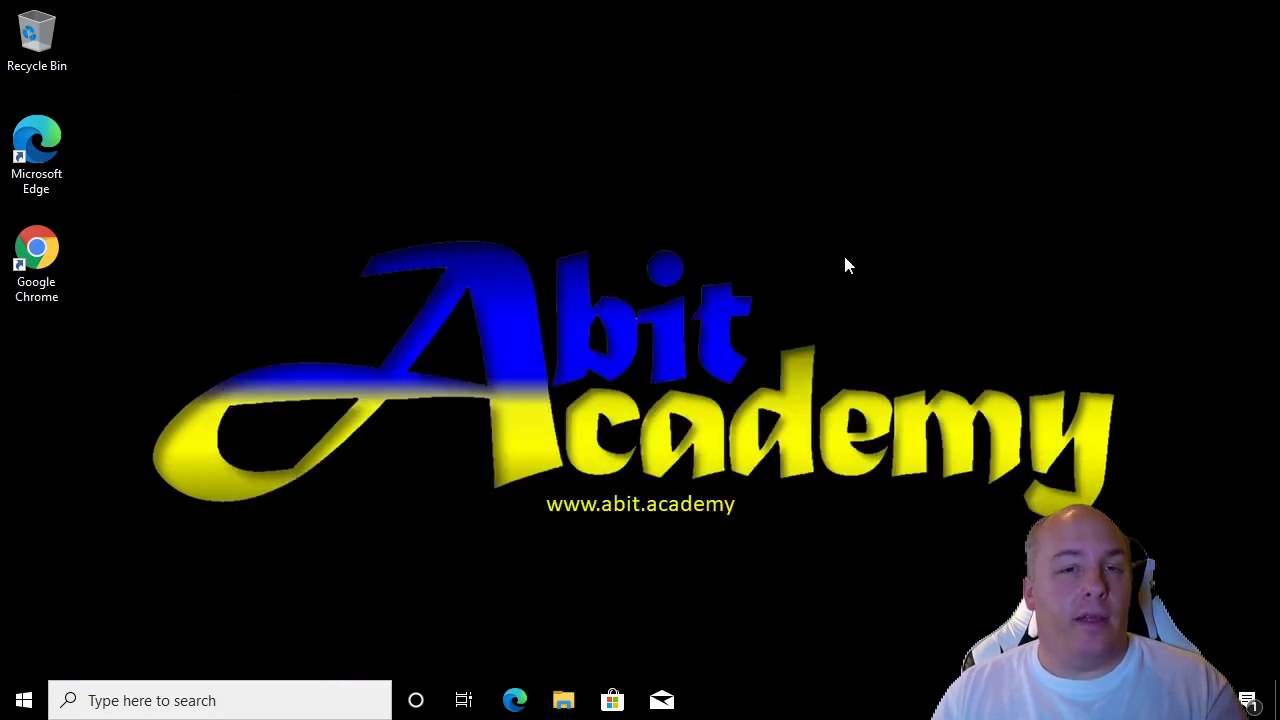